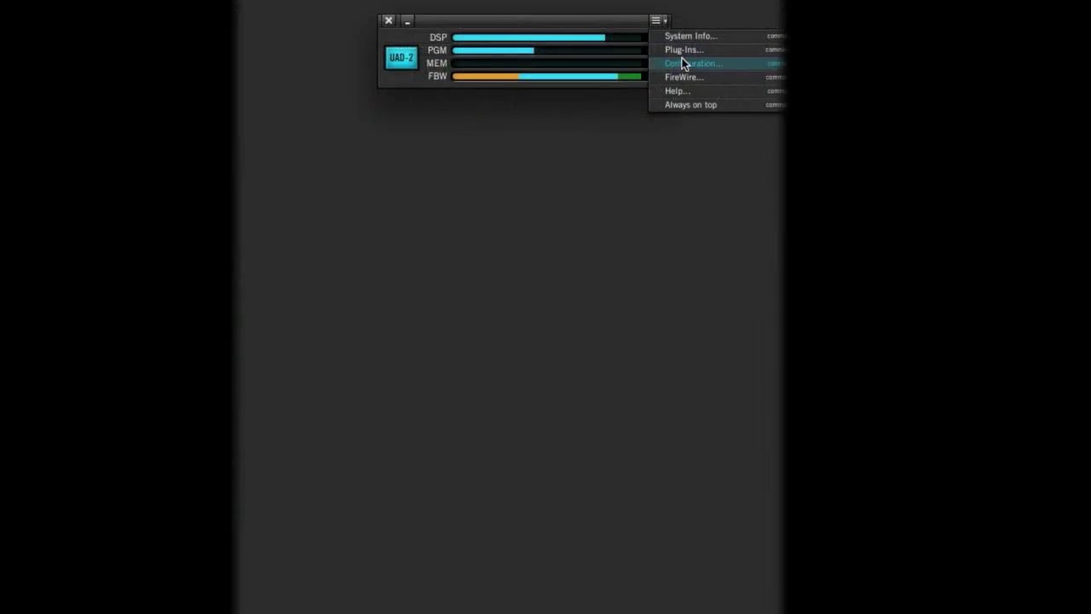
Open the UAD Meter's Configuration settings to check DSP LoadLock
{"action": "left_click", "coordinate": [683, 65]}
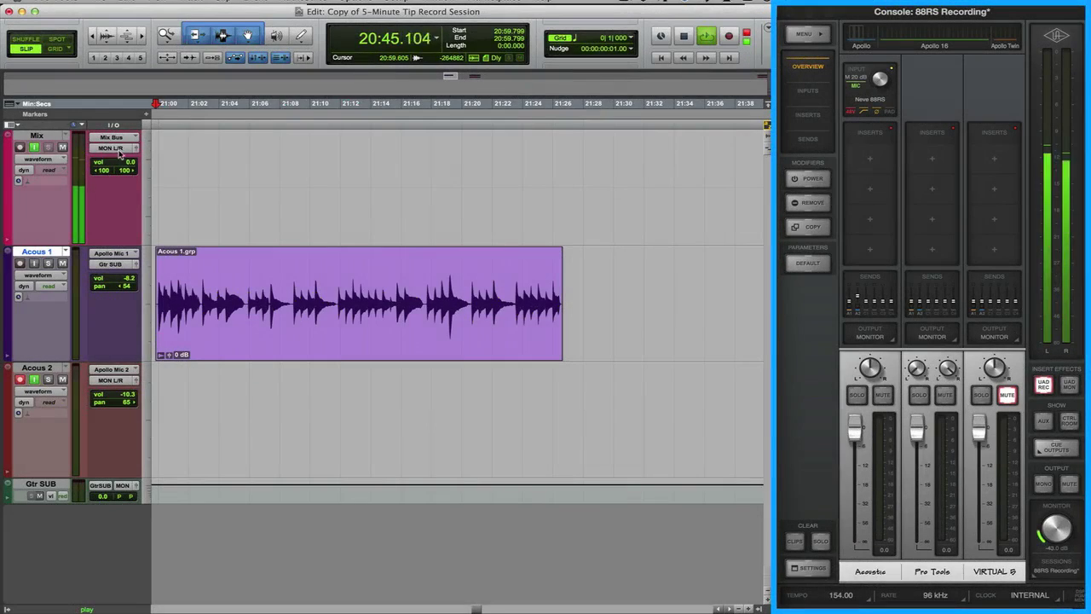
Set the Mix track's output to A VIRTUAL 3-4 (Stereo)
{"action": "left_click", "coordinate": [120, 150]}
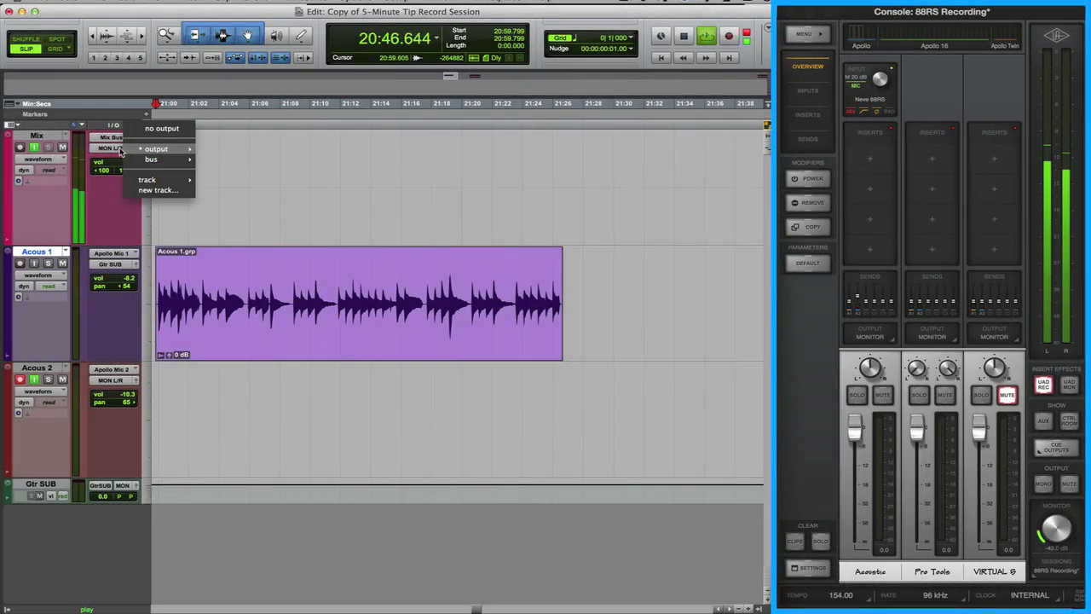
{"action": "mouse_move", "coordinate": [156, 149]}
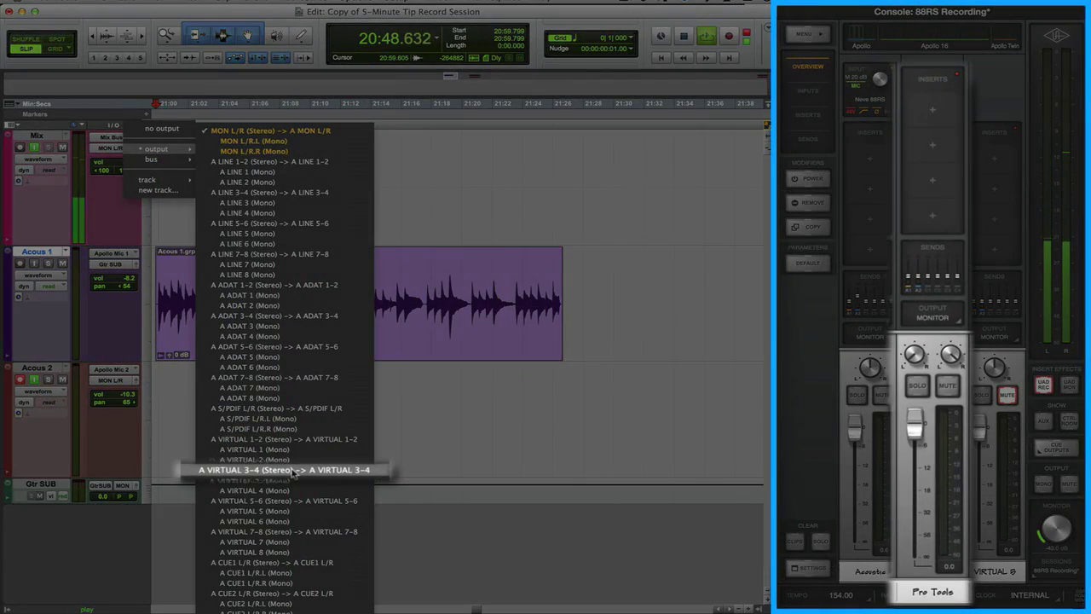
{"action": "left_click", "coordinate": [294, 471]}
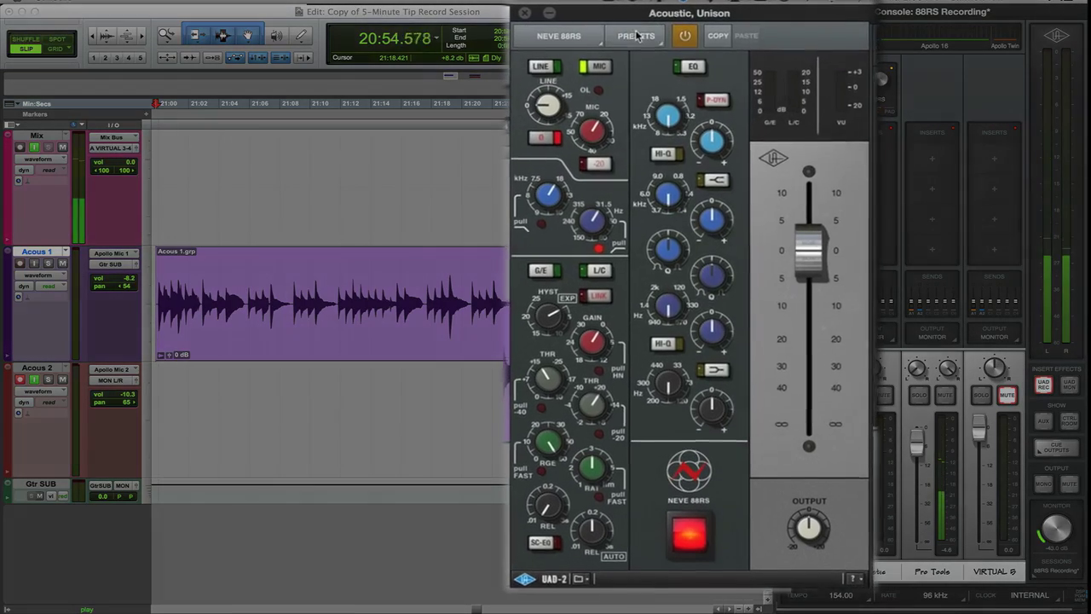
Load the saved acoustic preset onto the Unison Neve 88RS strip
{"action": "left_click", "coordinate": [634, 37]}
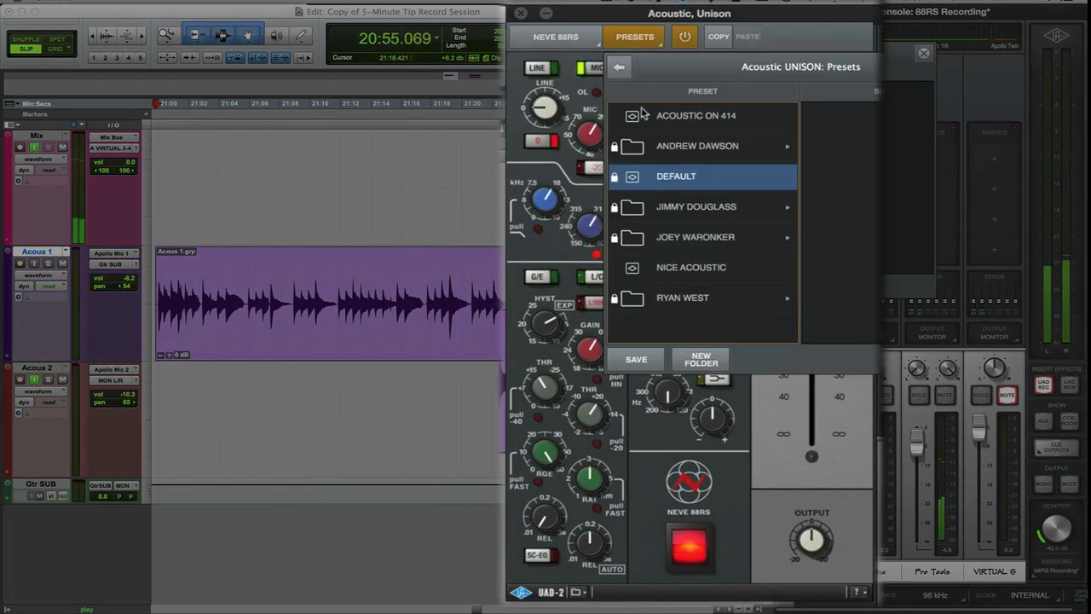
{"action": "left_click", "coordinate": [675, 267]}
{"action": "left_click", "coordinate": [635, 37]}
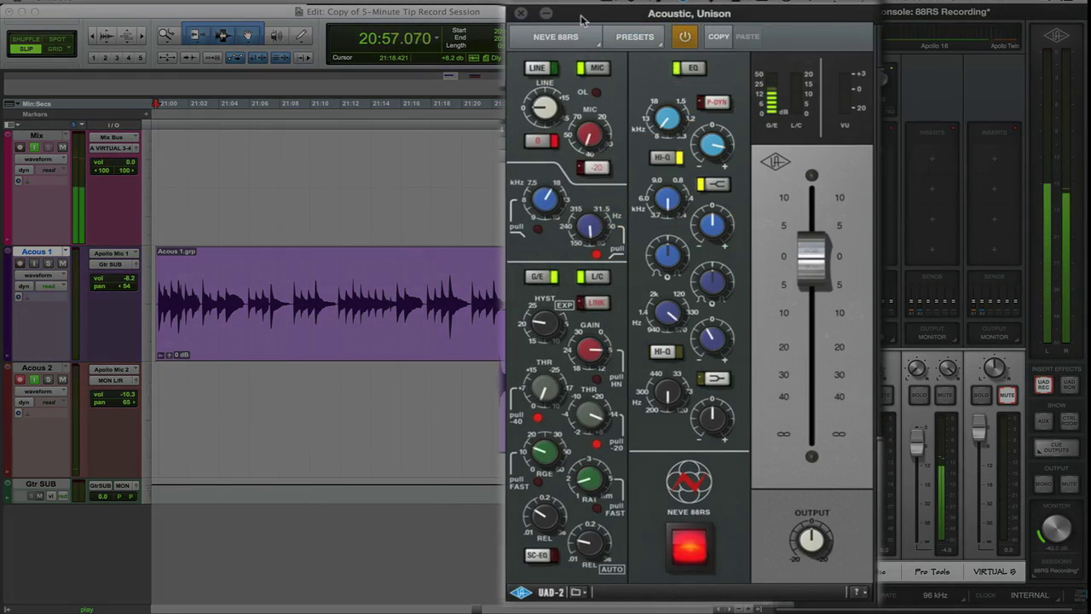